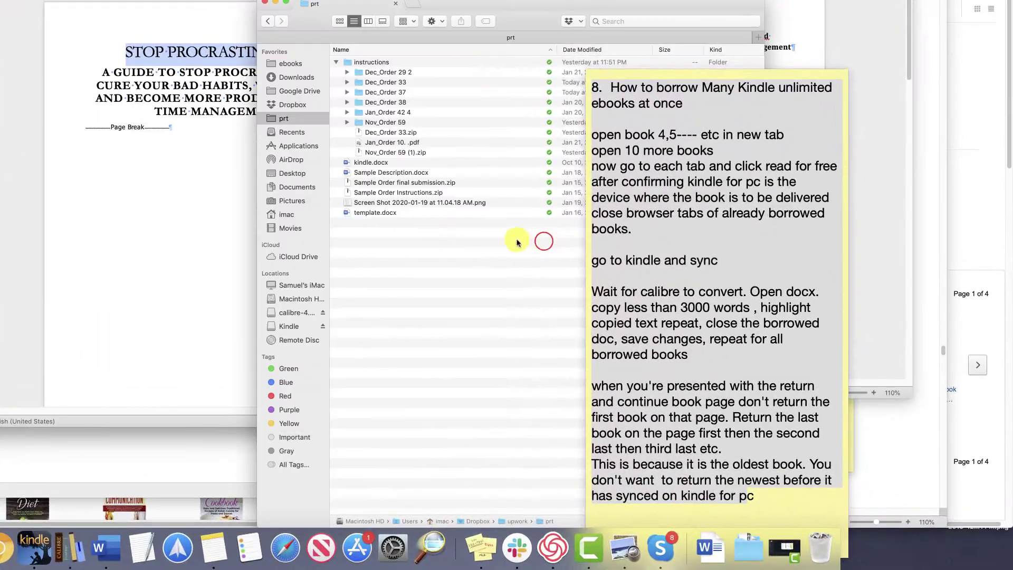
- Switch away from the prt folder window to reveal the calibre library
{"action": "left_click", "coordinate": [56, 215]}
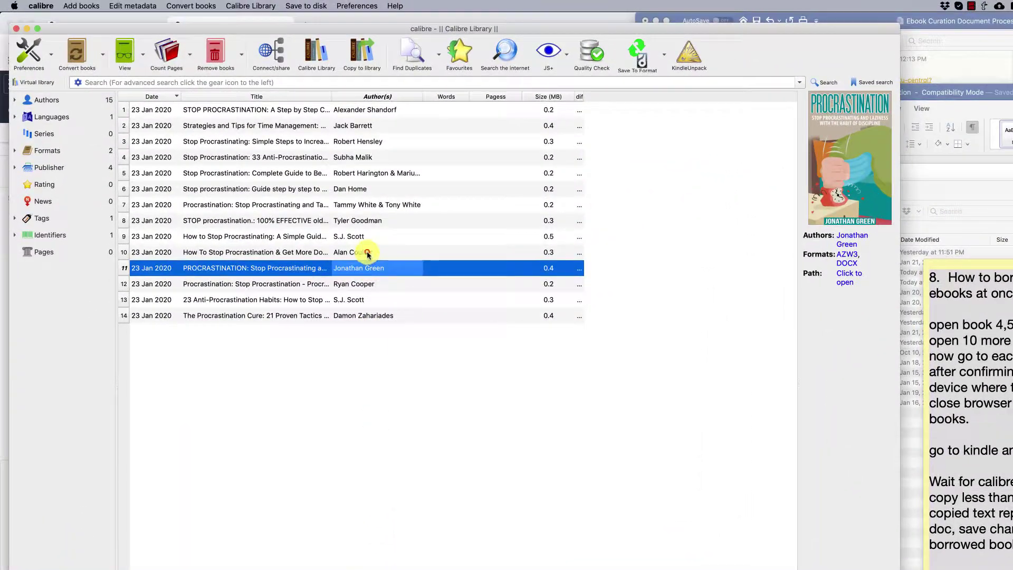
{"action": "left_click", "coordinate": [368, 253]}
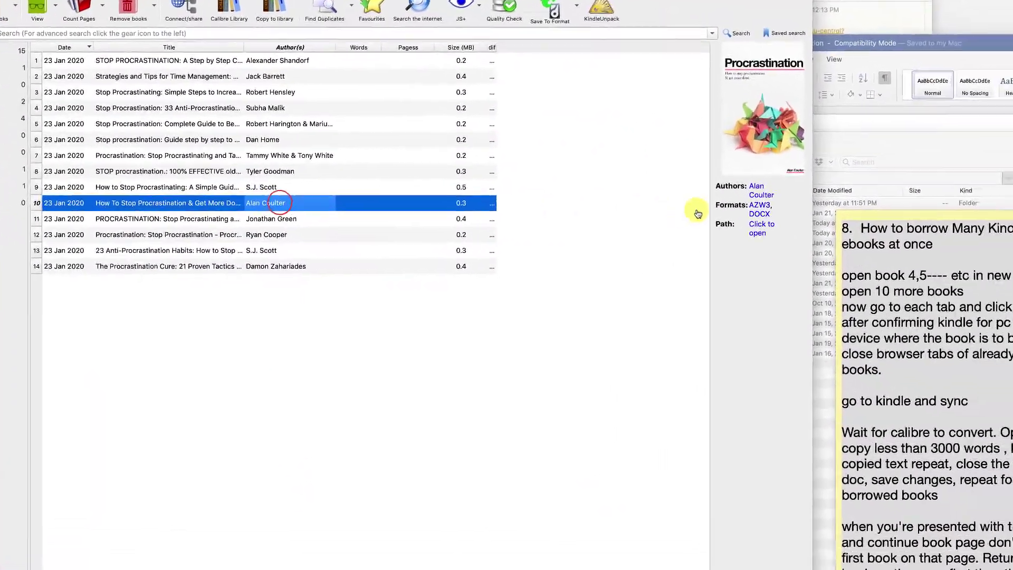
{"action": "left_click", "coordinate": [848, 277]}
{"action": "left_click", "coordinate": [735, 198]}
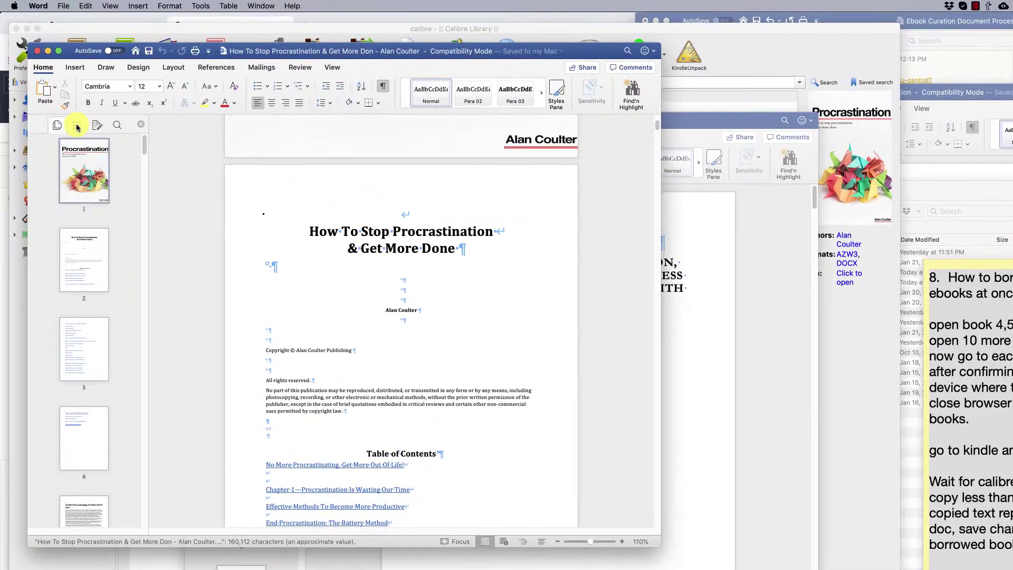
{"action": "left_click", "coordinate": [77, 126]}
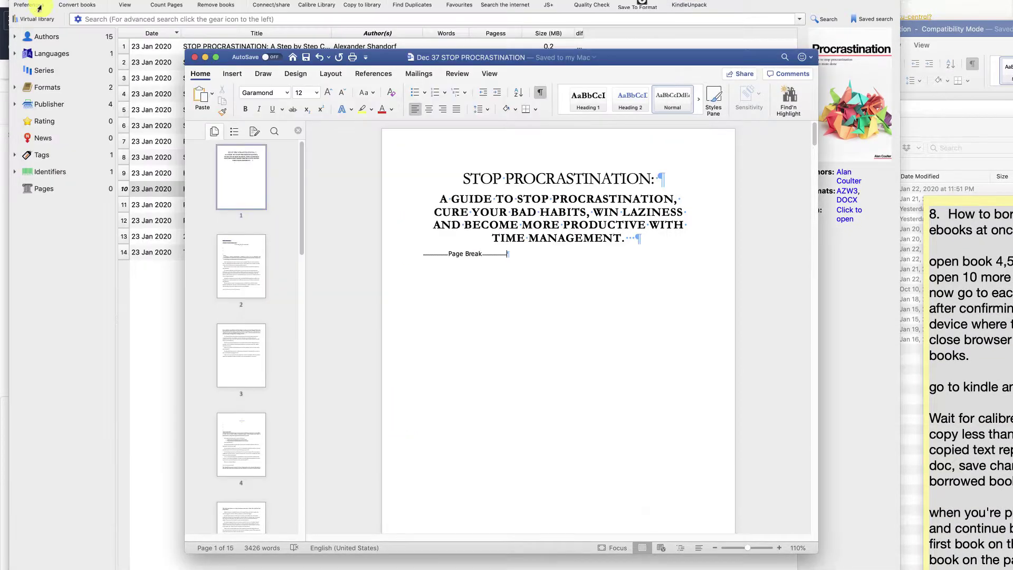
{"action": "key", "text": "super+w"}
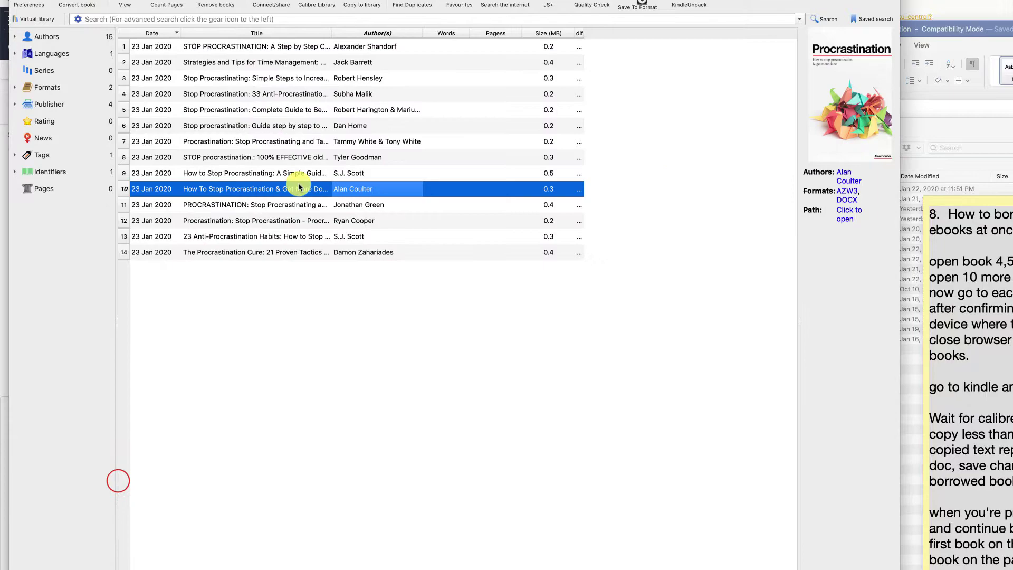
{"action": "left_click", "coordinate": [306, 172]}
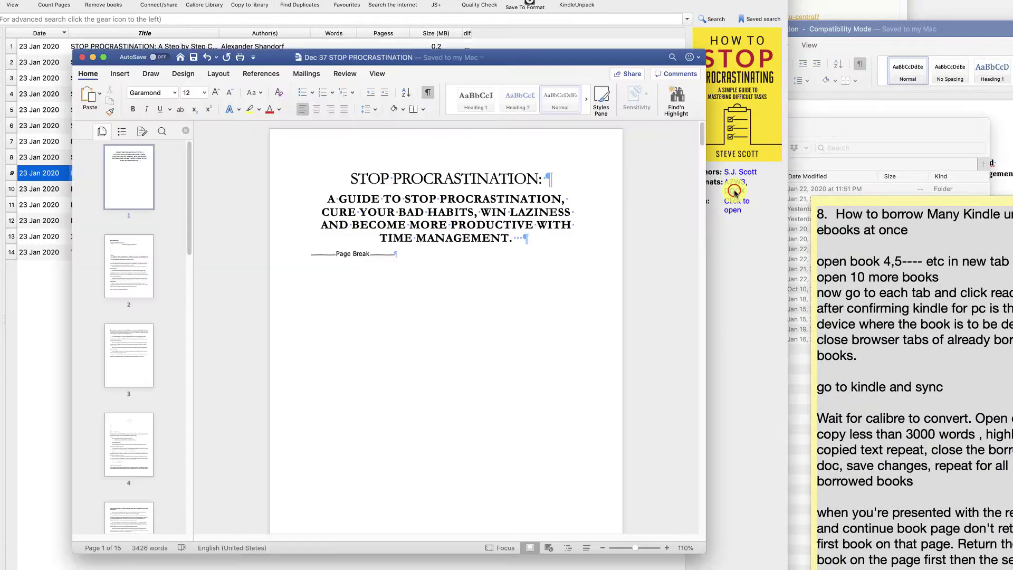
{"action": "left_click", "coordinate": [735, 191]}
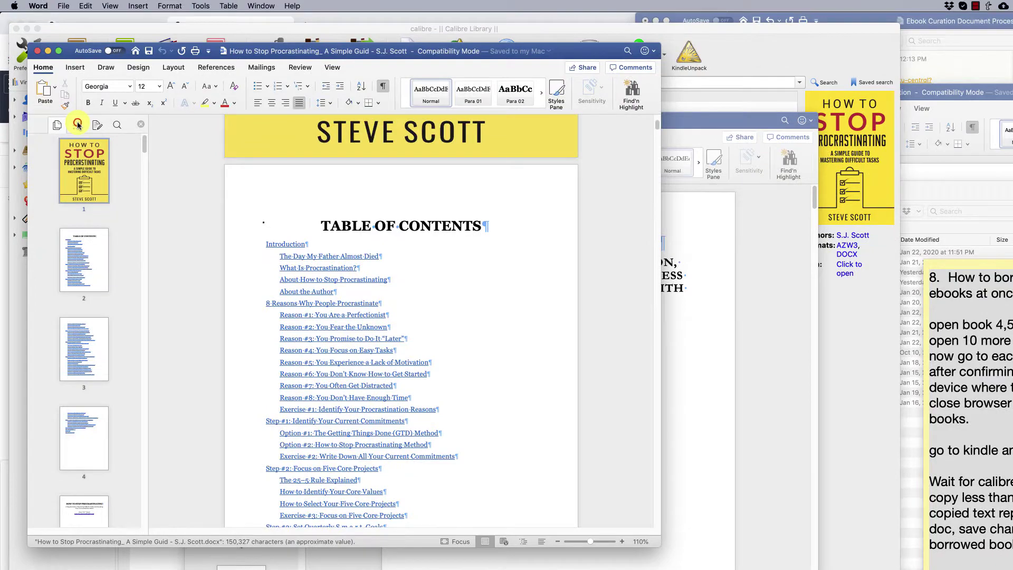
{"action": "left_click", "coordinate": [77, 124]}
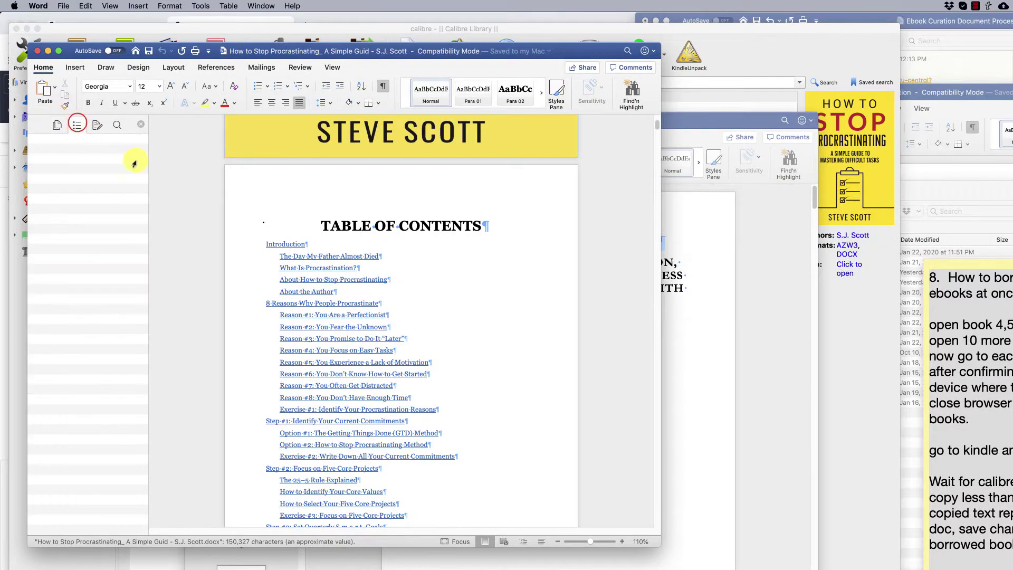
{"action": "left_click", "coordinate": [326, 279]}
{"action": "scroll", "coordinate": [407, 307], "scroll_direction": "up", "scroll_amount": 5}
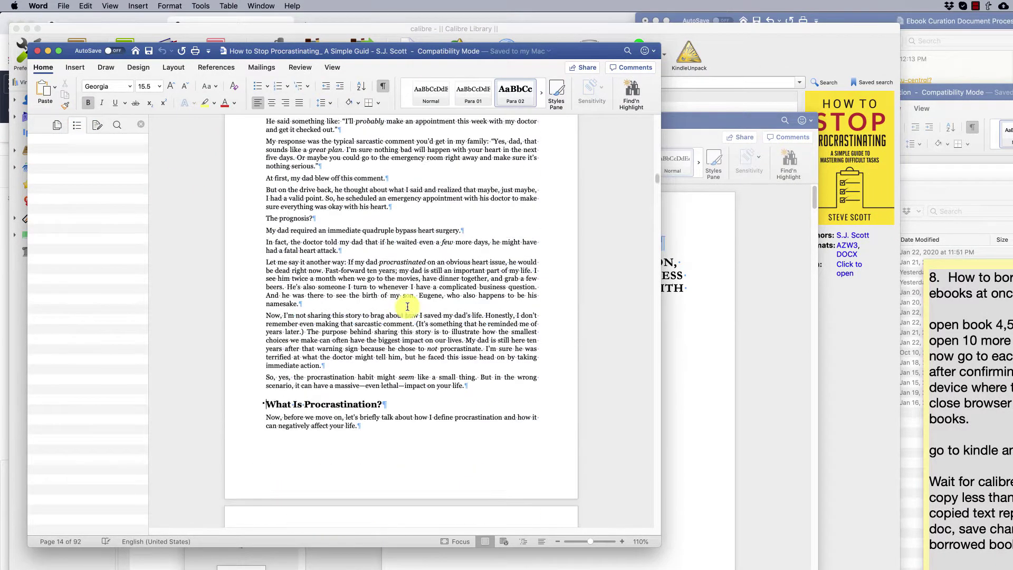
{"action": "scroll", "coordinate": [407, 307], "scroll_direction": "up", "scroll_amount": 5}
{"action": "scroll", "coordinate": [408, 308], "scroll_direction": "up", "scroll_amount": 5}
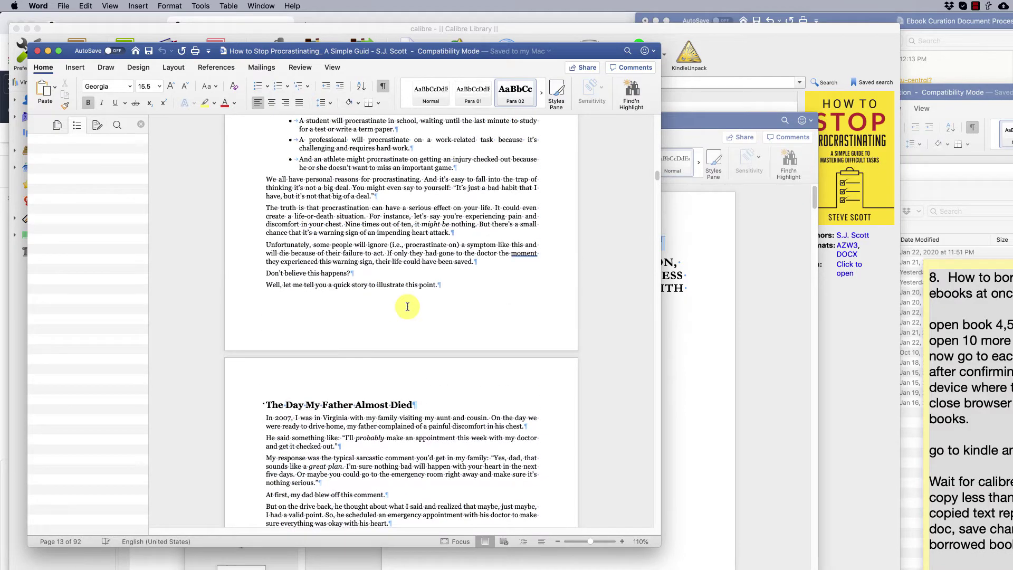
{"action": "scroll", "coordinate": [406, 308], "scroll_direction": "up", "scroll_amount": 1}
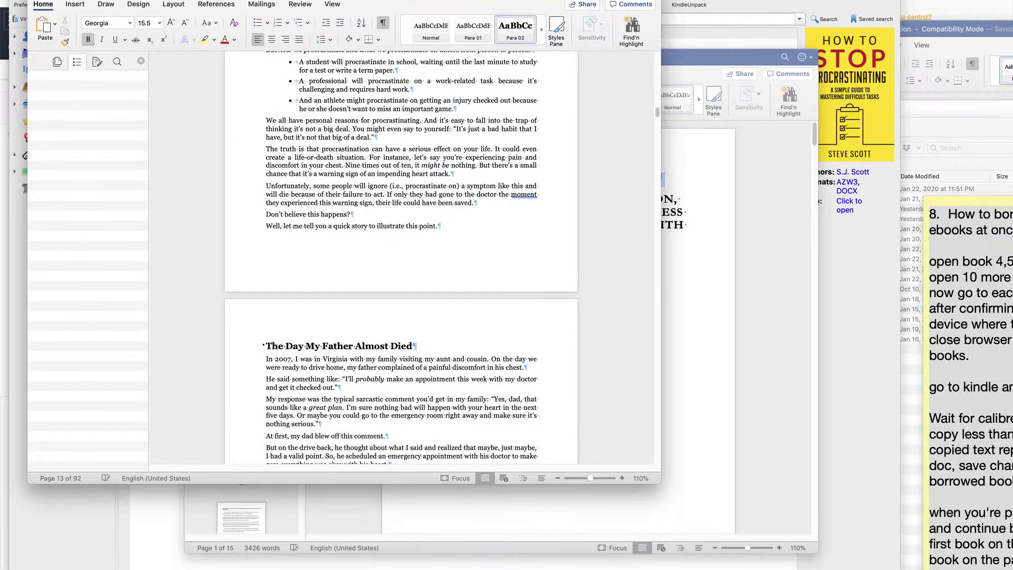
{"action": "left_click", "coordinate": [37, 51]}
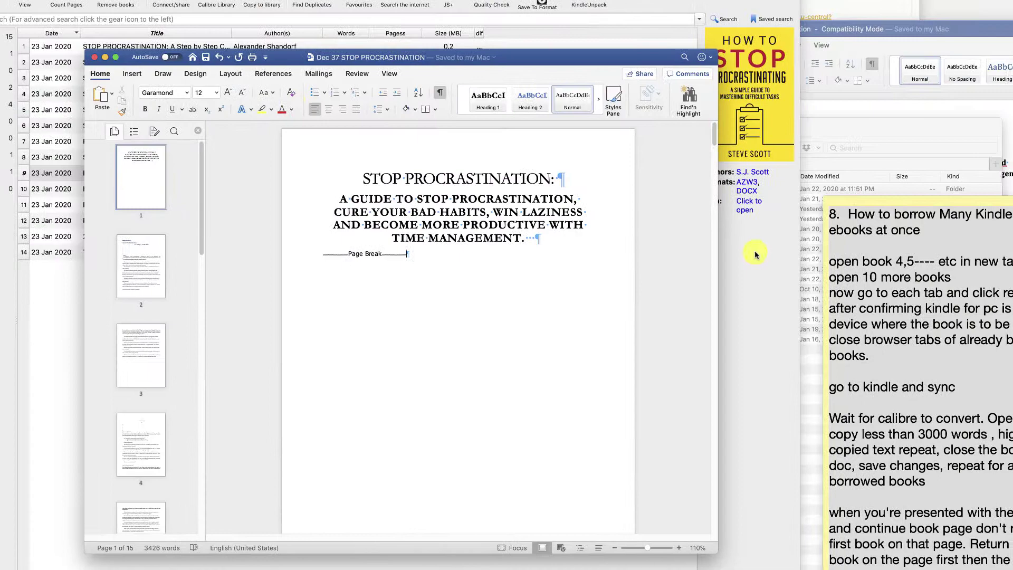
{"action": "left_click", "coordinate": [170, 57]}
- Open the Tyler Goodman book's DOCX in Word and jump to Chapter 1: What is Procrastination? via the outline
{"action": "left_click", "coordinate": [414, 159]}
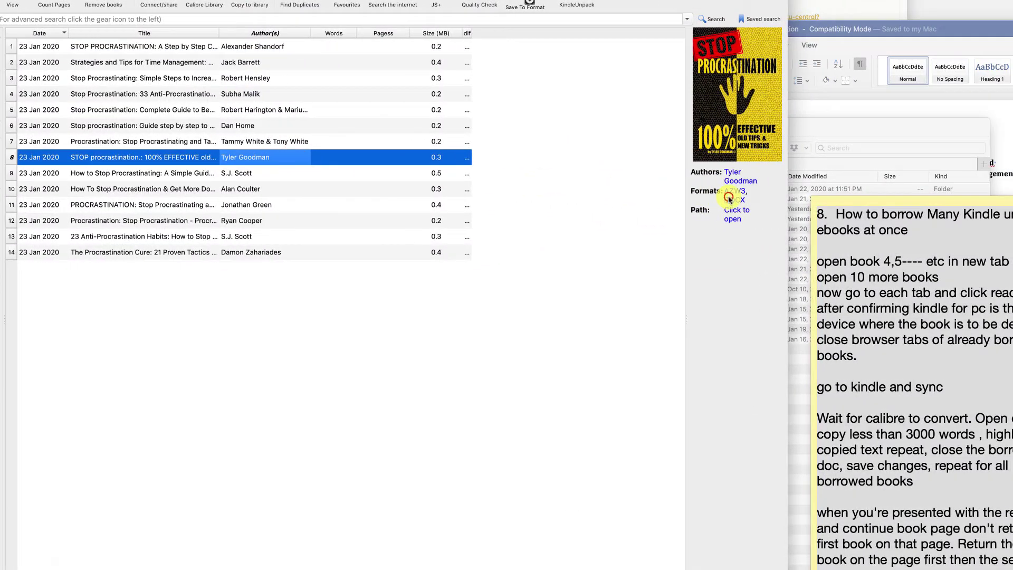
{"action": "left_click", "coordinate": [729, 198]}
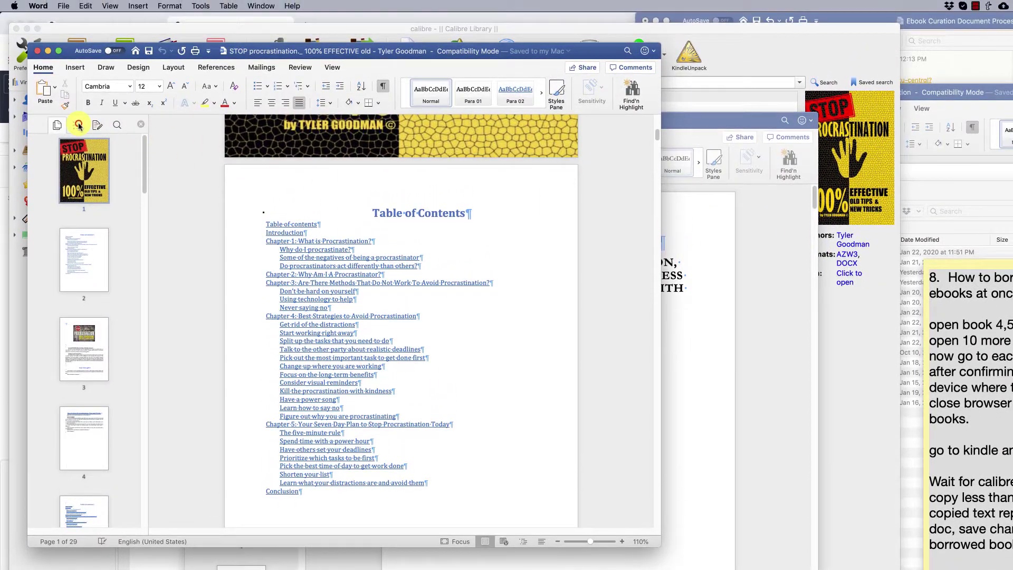
{"action": "left_click", "coordinate": [79, 125]}
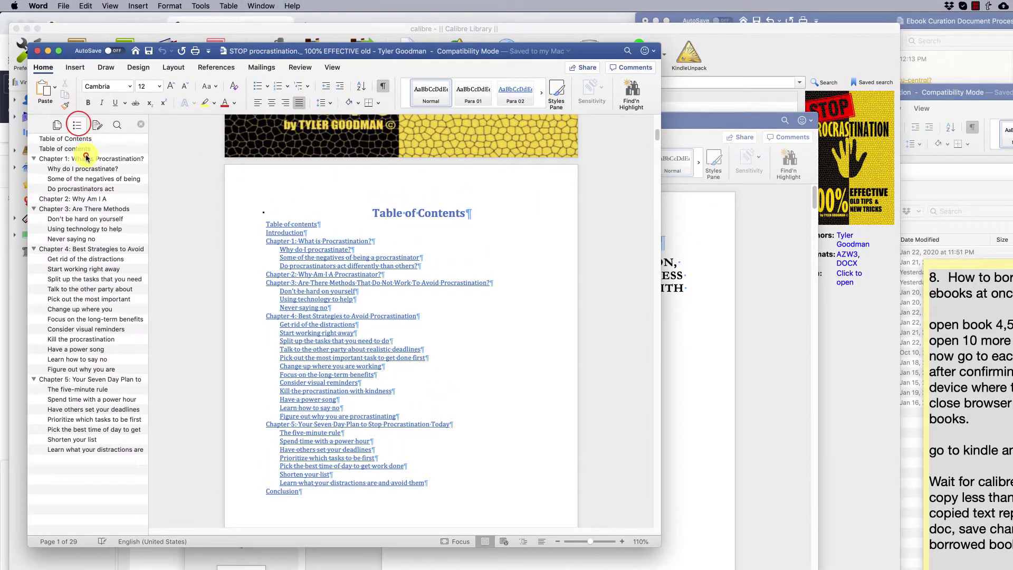
{"action": "left_click", "coordinate": [86, 158]}
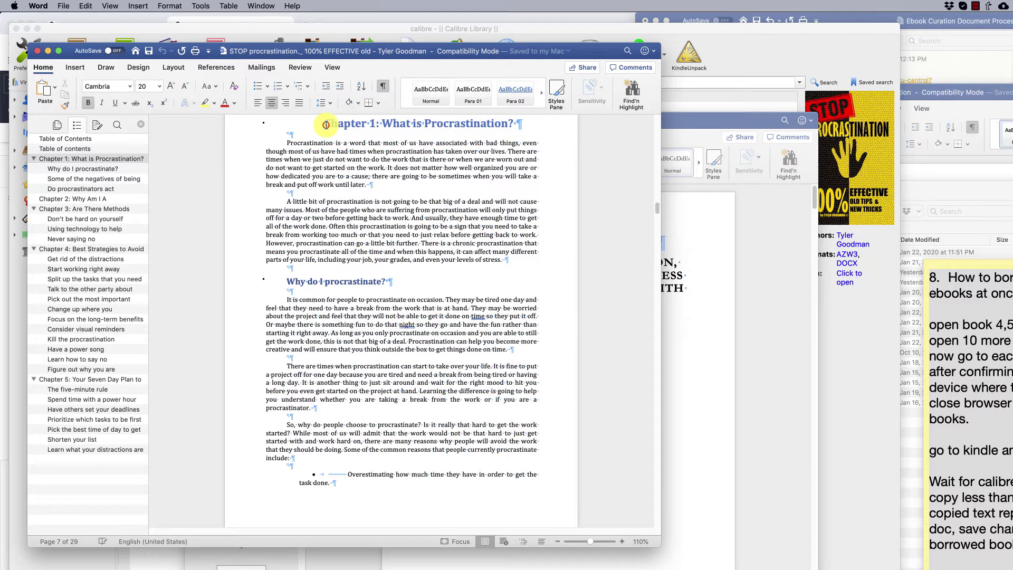
- Select the Chapter 1 opening passage and check its word count
{"action": "left_click_drag", "start_coordinate": [326, 124], "coordinate": [493, 353]}
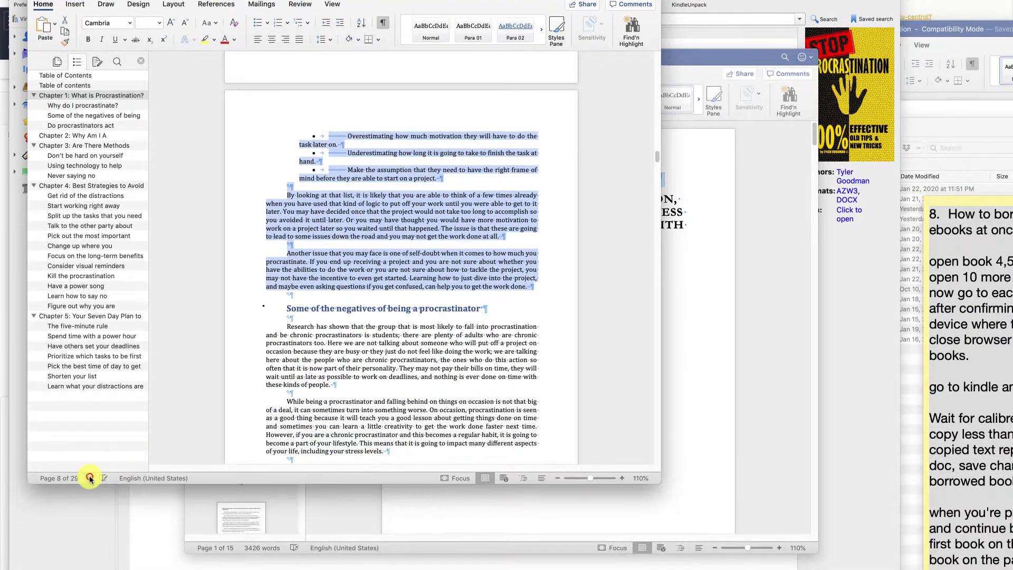
{"action": "left_click", "coordinate": [103, 540]}
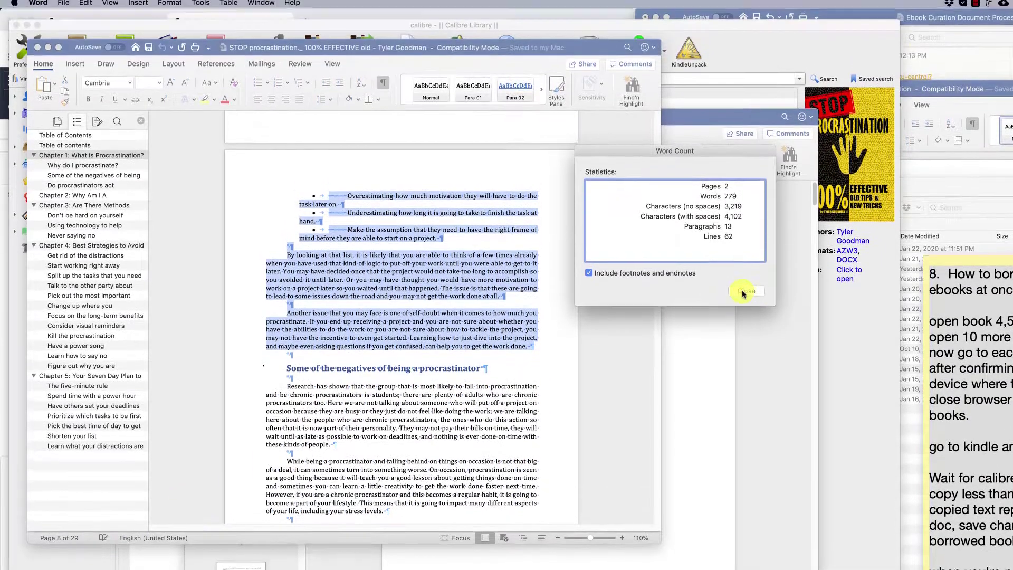
{"action": "left_click", "coordinate": [746, 295]}
{"action": "left_click", "coordinate": [413, 335]}
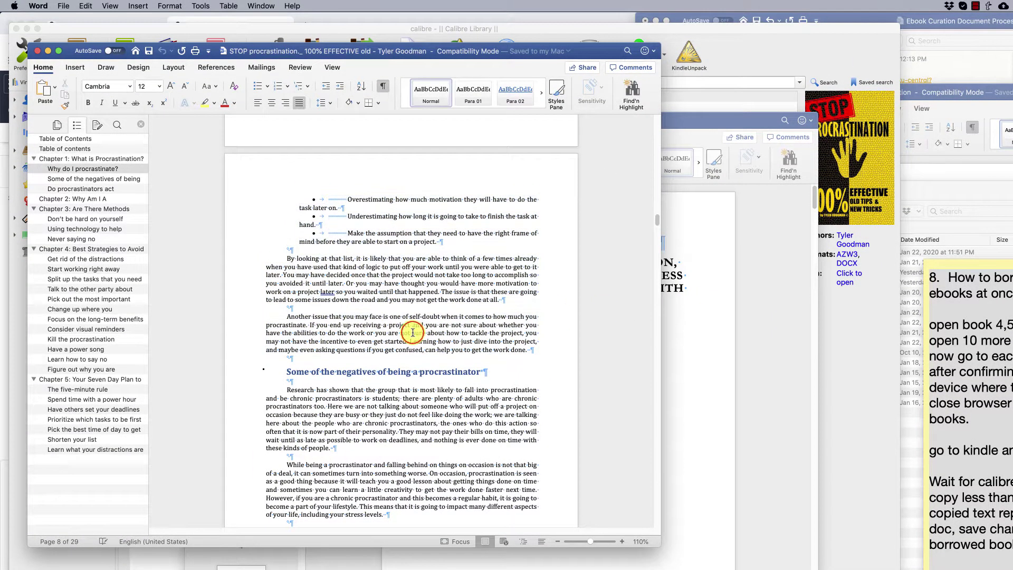
- Copy the Chapter 1: What is Procrastination? text and highlight the passage yellow
{"action": "left_click", "coordinate": [111, 159]}
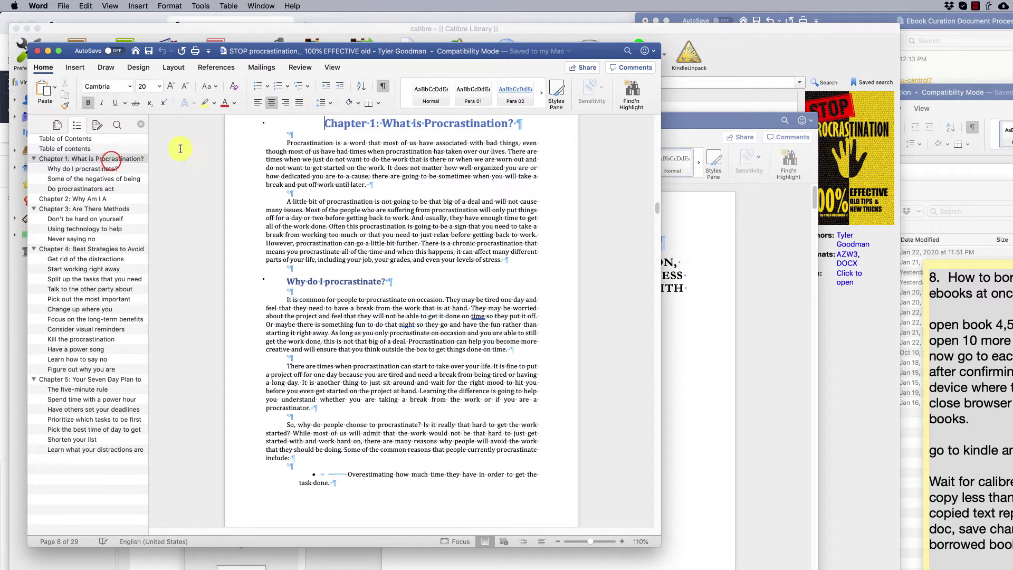
{"action": "left_click_drag", "start_coordinate": [325, 123], "coordinate": [466, 453]}
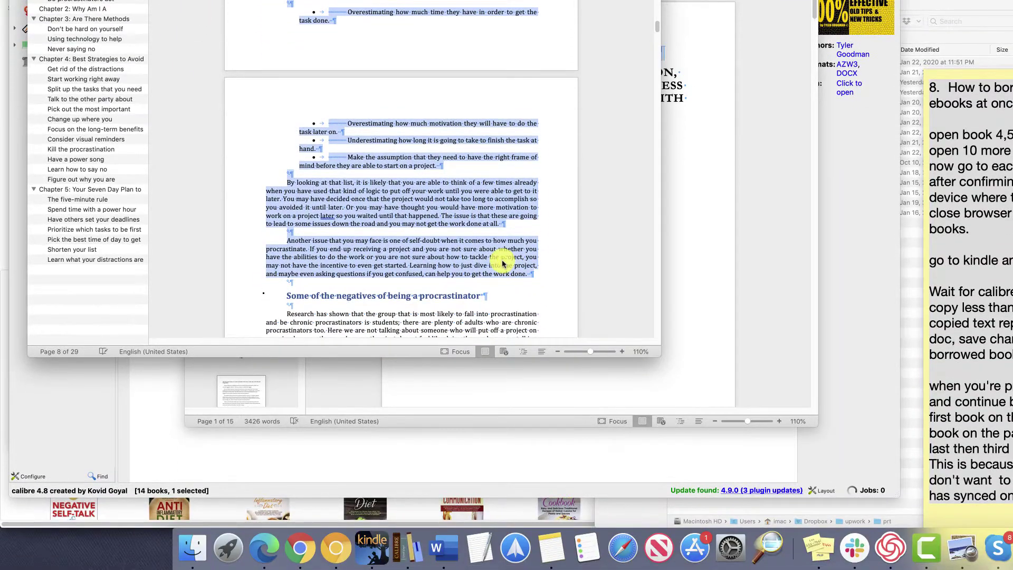
{"action": "right_click", "coordinate": [503, 261]}
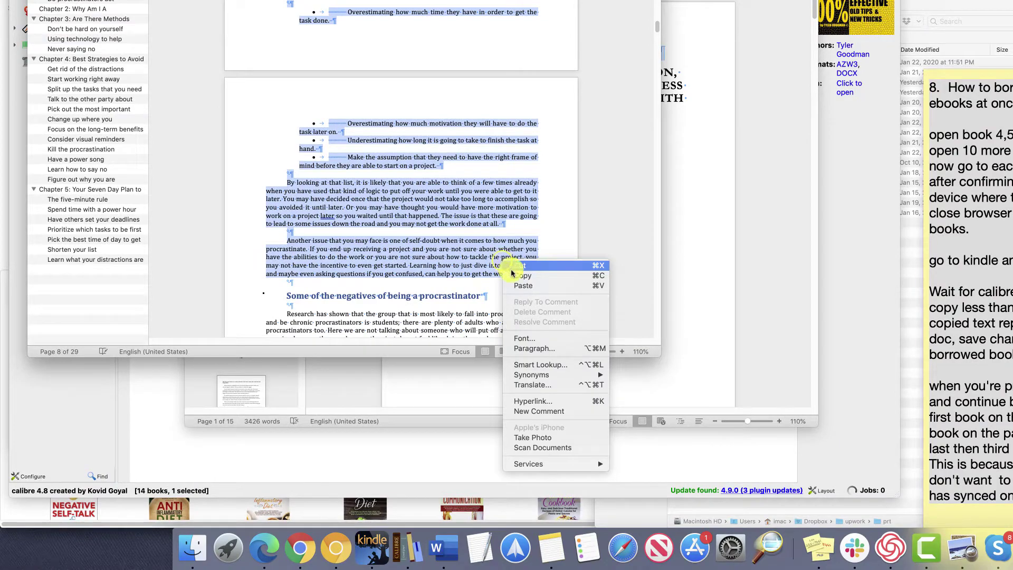
{"action": "left_click", "coordinate": [522, 273]}
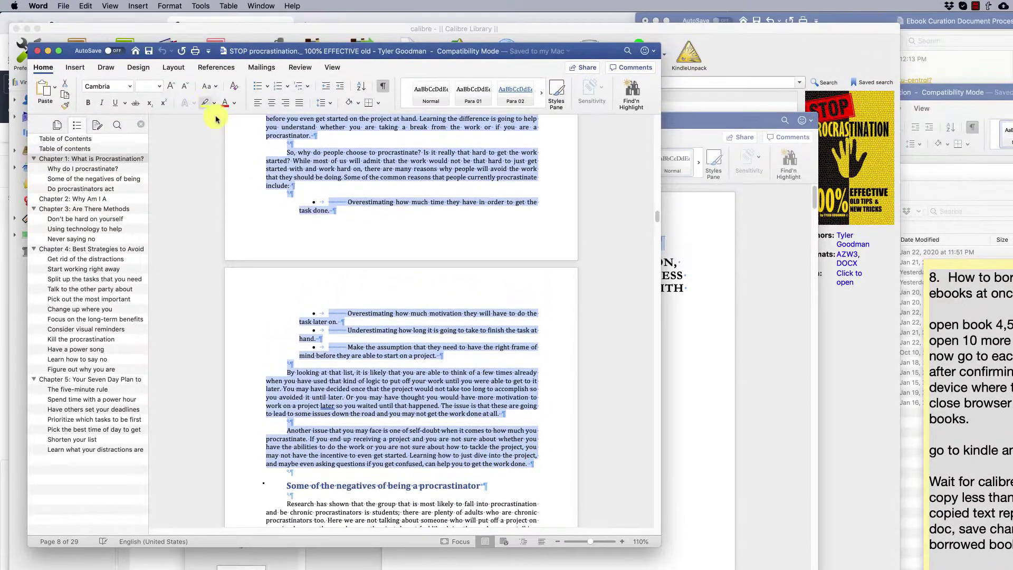
{"action": "left_click", "coordinate": [204, 103]}
- Paste the copied Chapter 1 into the Dec 37 document above the A Feeling Of Overwhelm heading
{"action": "left_click", "coordinate": [668, 277]}
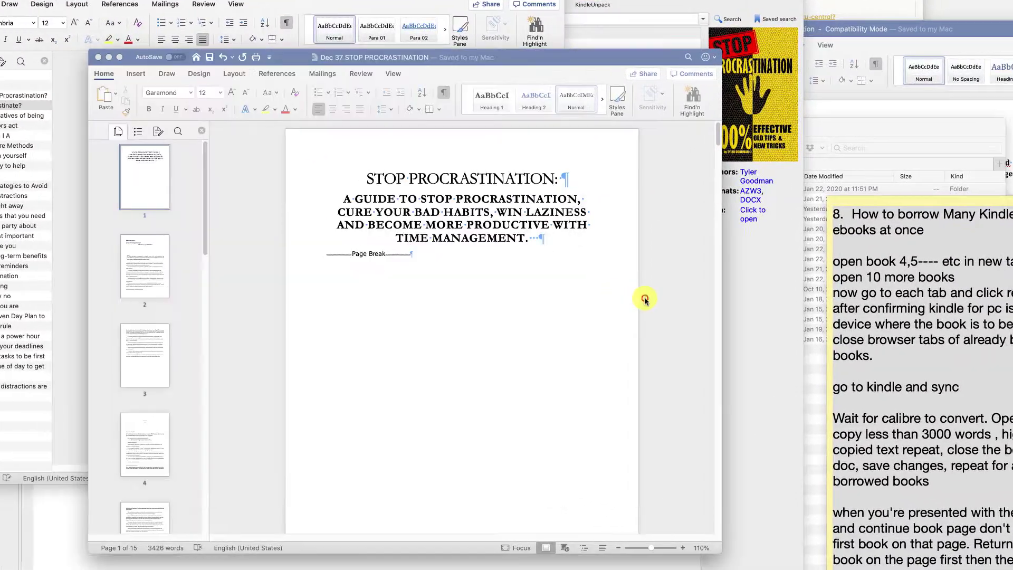
{"action": "left_click", "coordinate": [239, 261]}
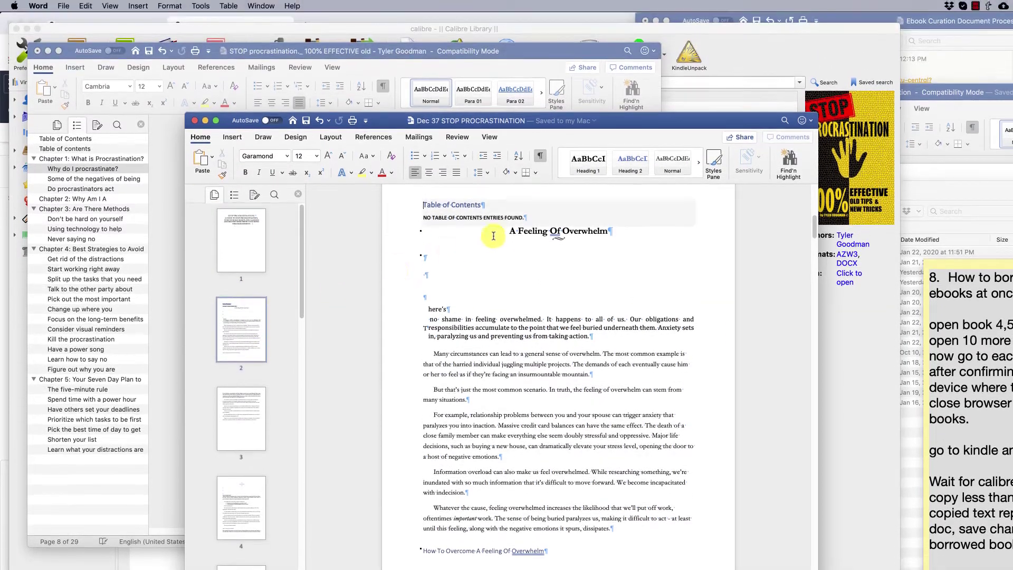
{"action": "left_click", "coordinate": [507, 230]}
{"action": "key", "text": "Return"}
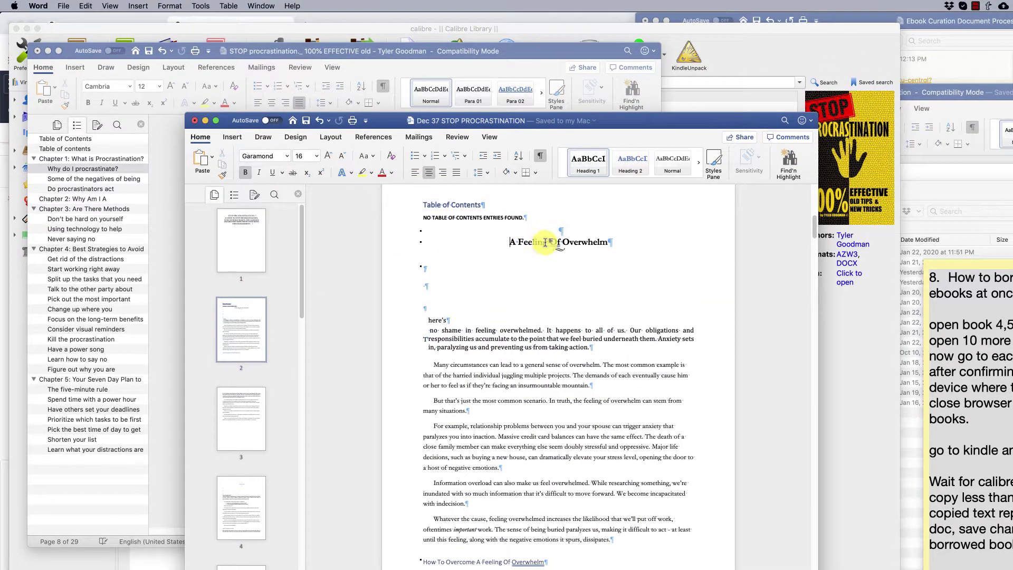
{"action": "left_click", "coordinate": [483, 231]}
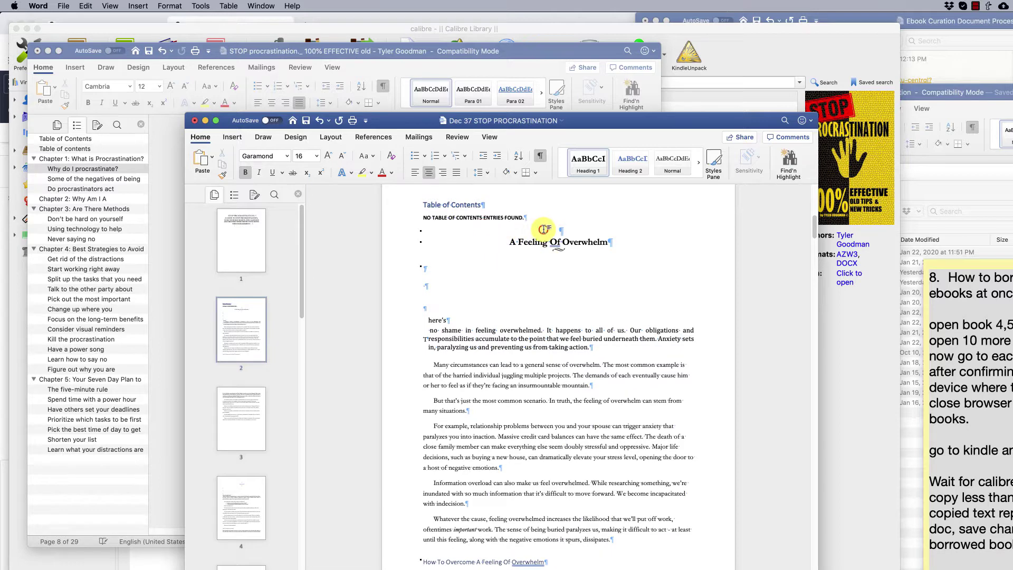
{"action": "scroll", "coordinate": [578, 231], "scroll_direction": "down", "scroll_amount": 10}
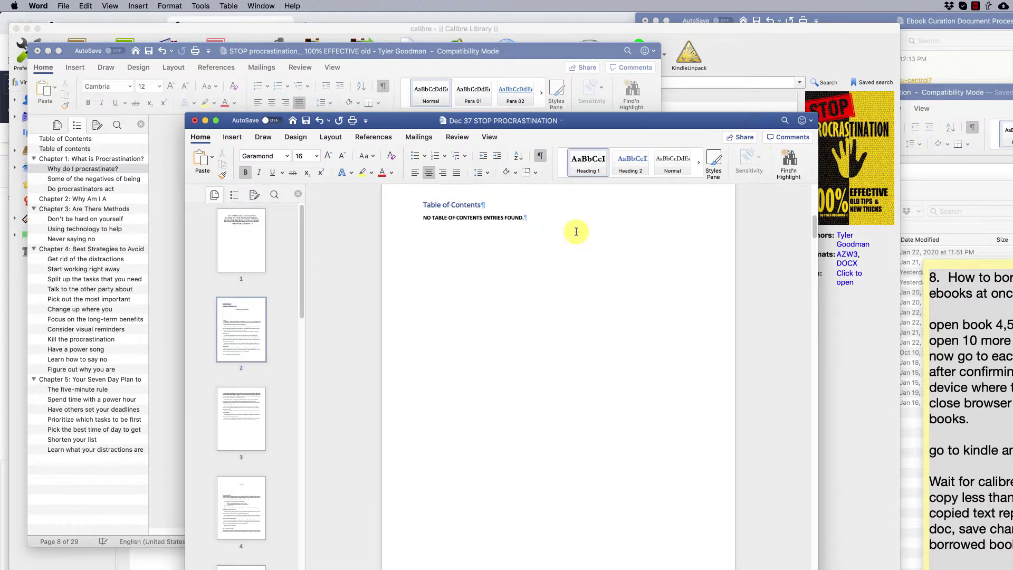
{"action": "scroll", "coordinate": [511, 317], "scroll_direction": "up", "scroll_amount": 10}
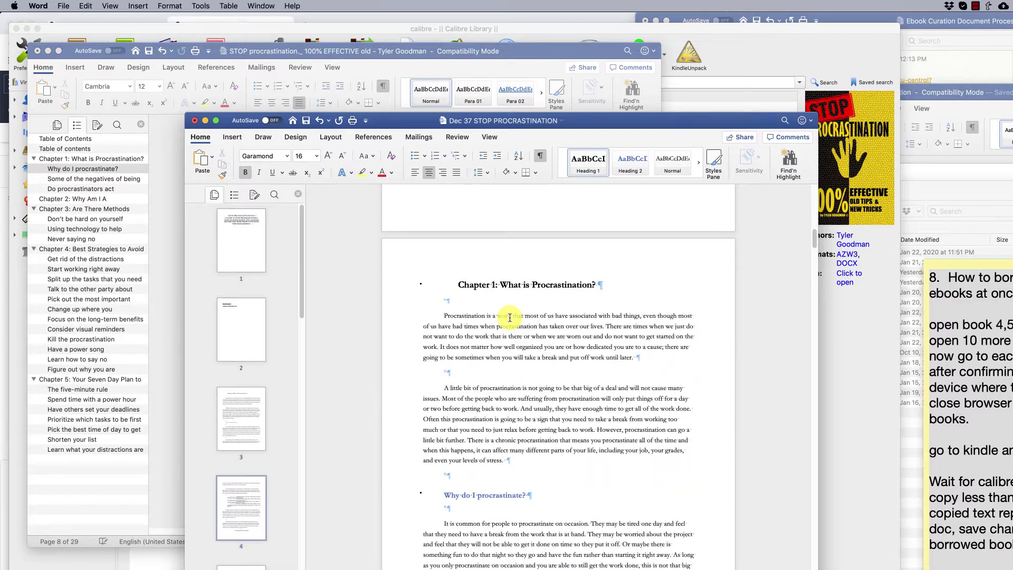
{"action": "scroll", "coordinate": [511, 317], "scroll_direction": "up", "scroll_amount": 10}
{"action": "scroll", "coordinate": [511, 317], "scroll_direction": "up", "scroll_amount": 1}
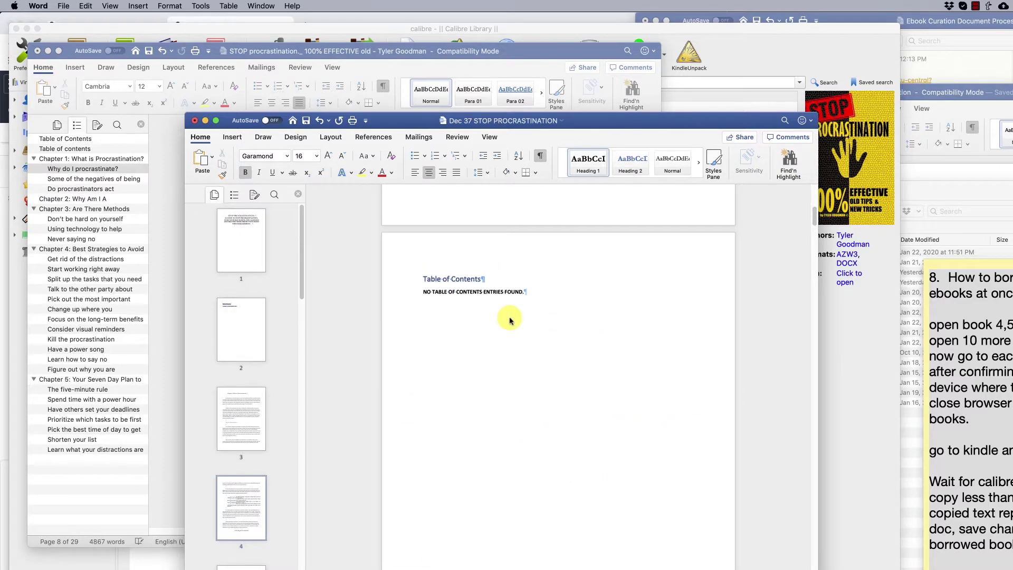
{"action": "left_click", "coordinate": [166, 297]}
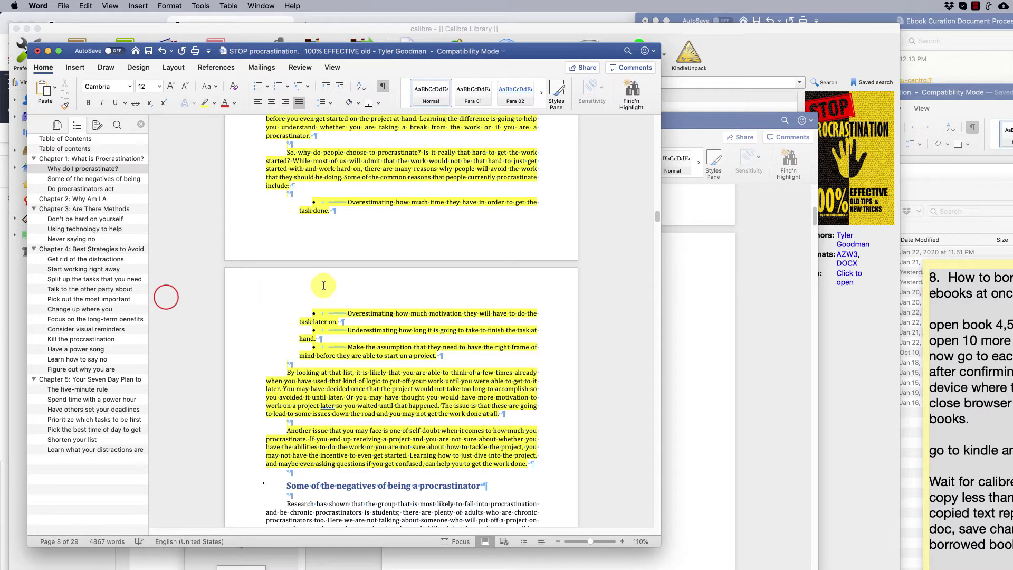
{"action": "scroll", "coordinate": [323, 285], "scroll_direction": "down", "scroll_amount": 3}
{"action": "scroll", "coordinate": [323, 285], "scroll_direction": "down", "scroll_amount": 3}
{"action": "scroll", "coordinate": [323, 285], "scroll_direction": "down", "scroll_amount": 3}
{"action": "scroll", "coordinate": [323, 285], "scroll_direction": "down", "scroll_amount": 2}
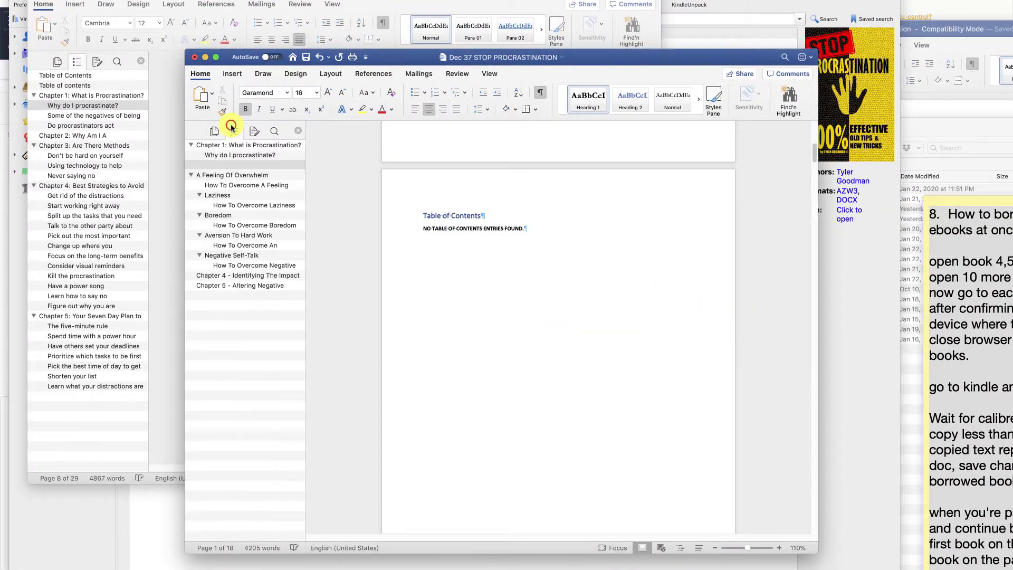
- Show the Styles pane and select the pasted Chapter 1 heading text for retitling as Introduction
{"action": "left_click", "coordinate": [231, 174]}
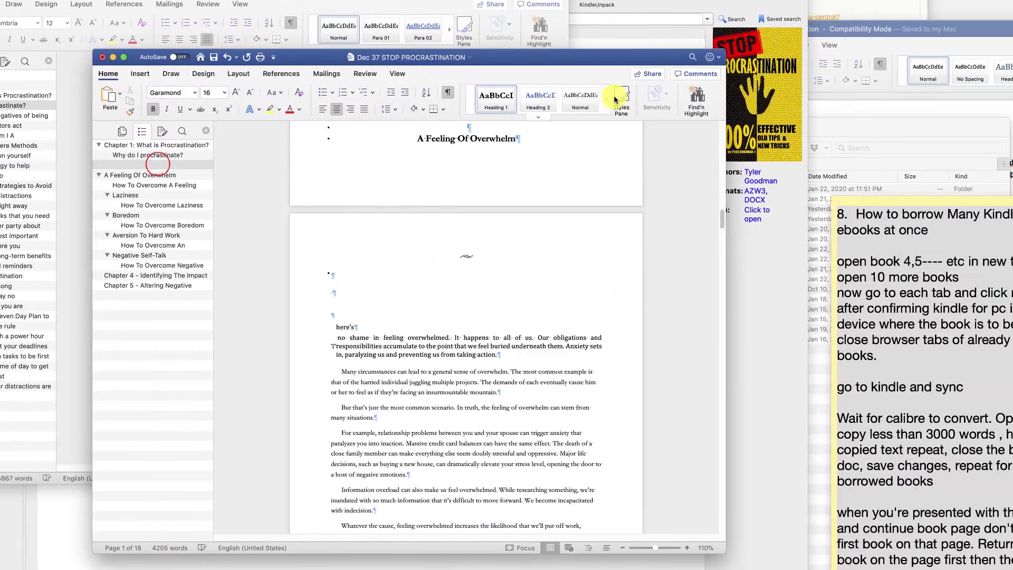
{"action": "left_click", "coordinate": [596, 98]}
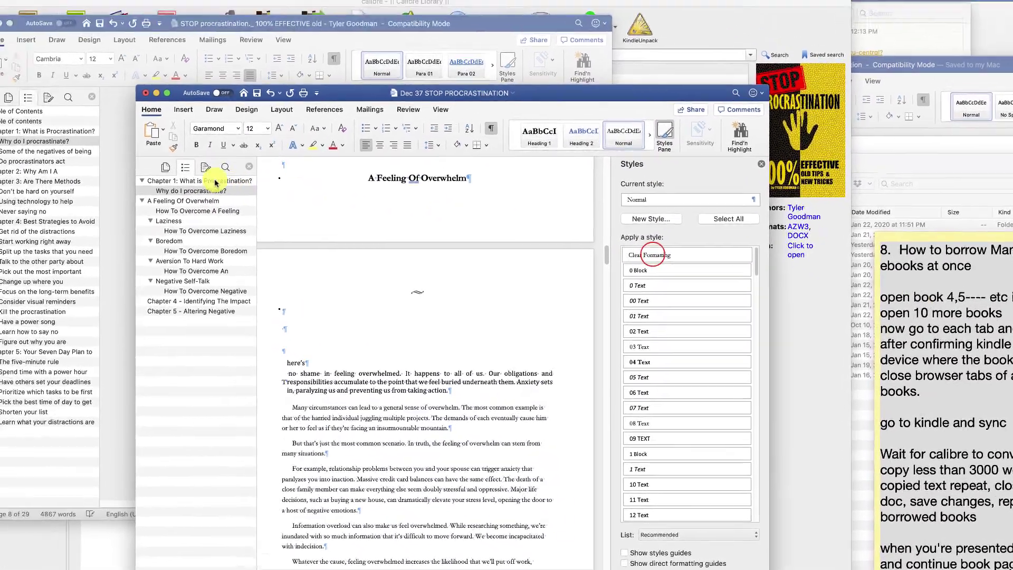
{"action": "left_click", "coordinate": [216, 181]}
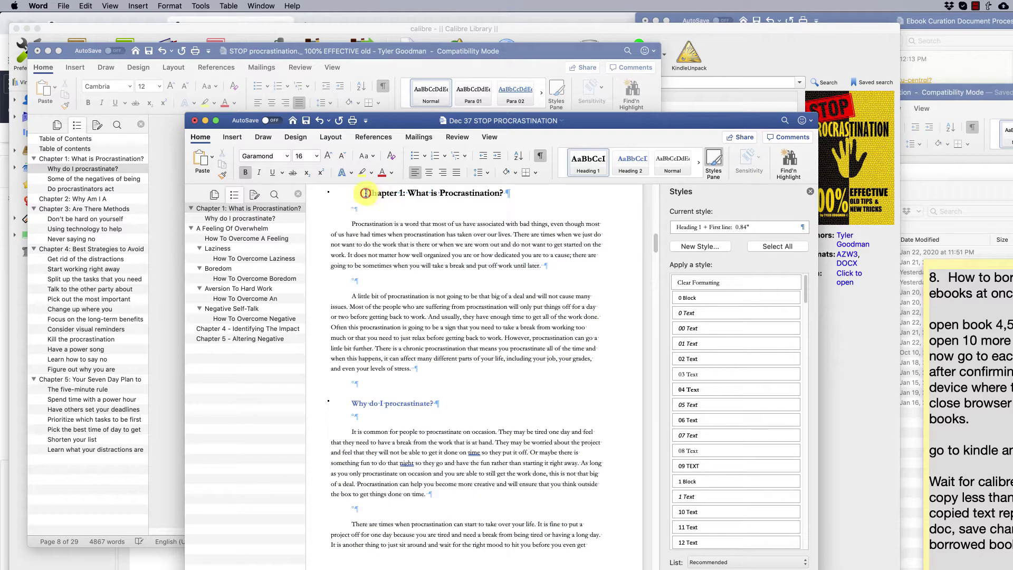
{"action": "left_click_drag", "start_coordinate": [365, 192], "coordinate": [546, 192]}
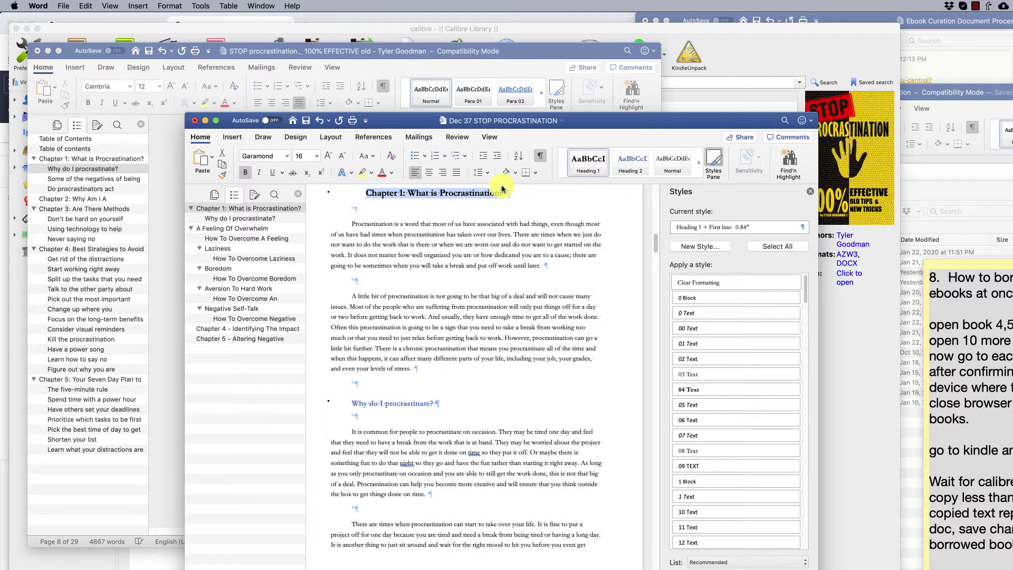
{"action": "type", "text": "Des"}
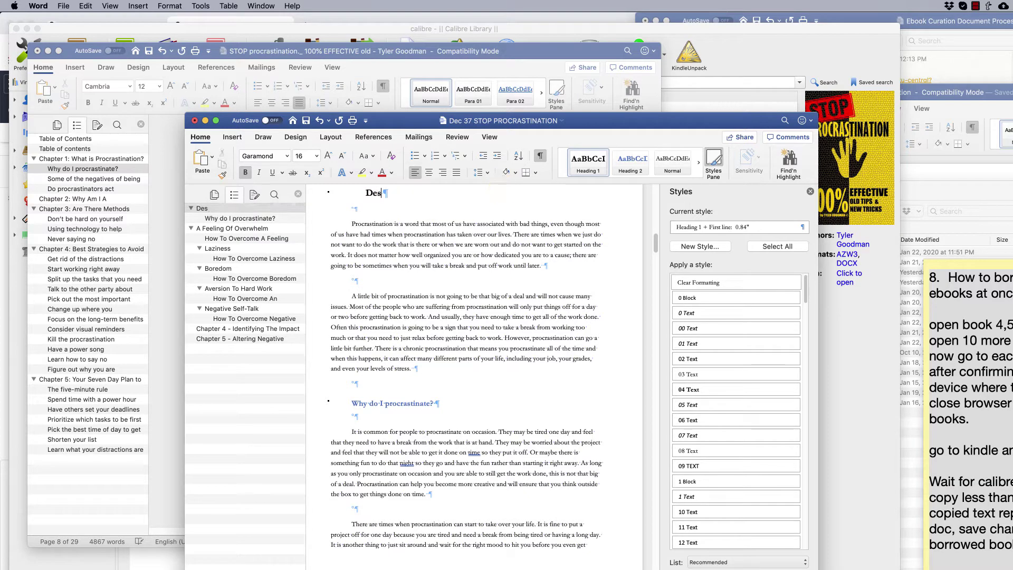